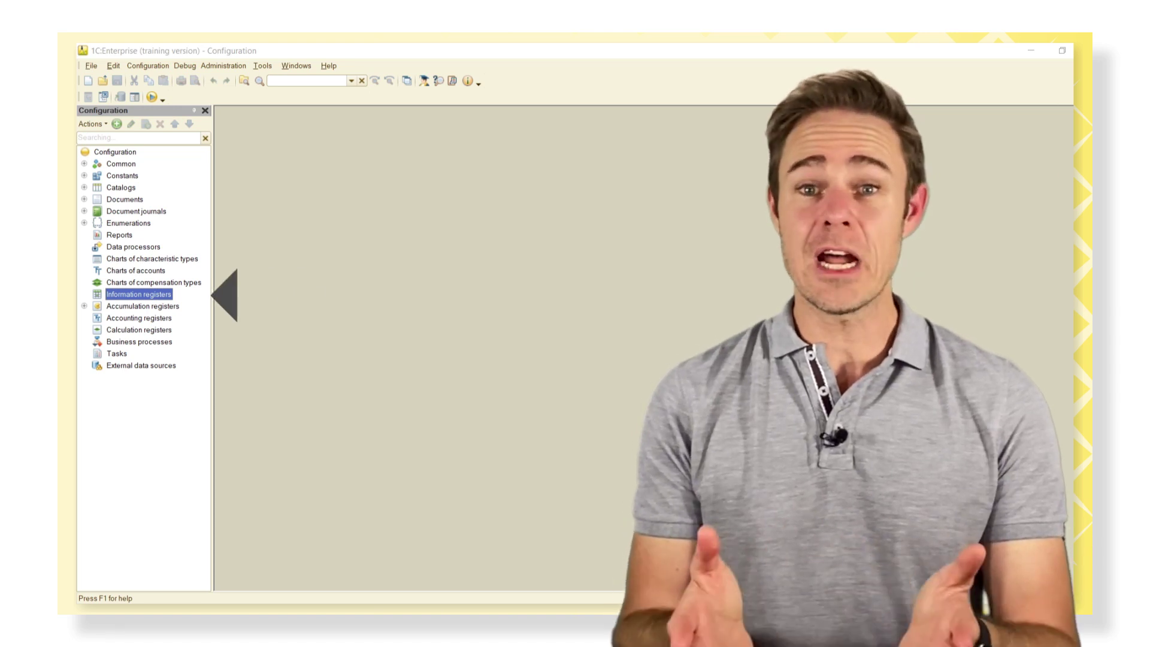
Add an information register named Currencies with Day periodicity.
{"action": "right_click", "coordinate": [177, 294]}
{"action": "left_click", "coordinate": [195, 300]}
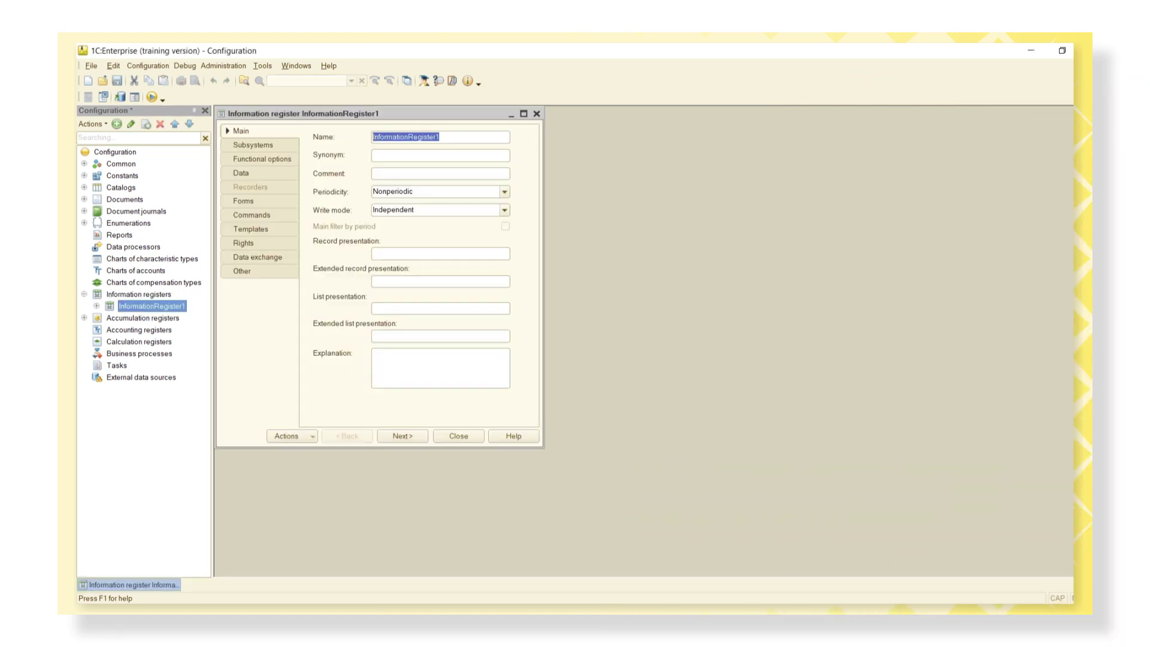
{"action": "type", "text": "Currencies"}
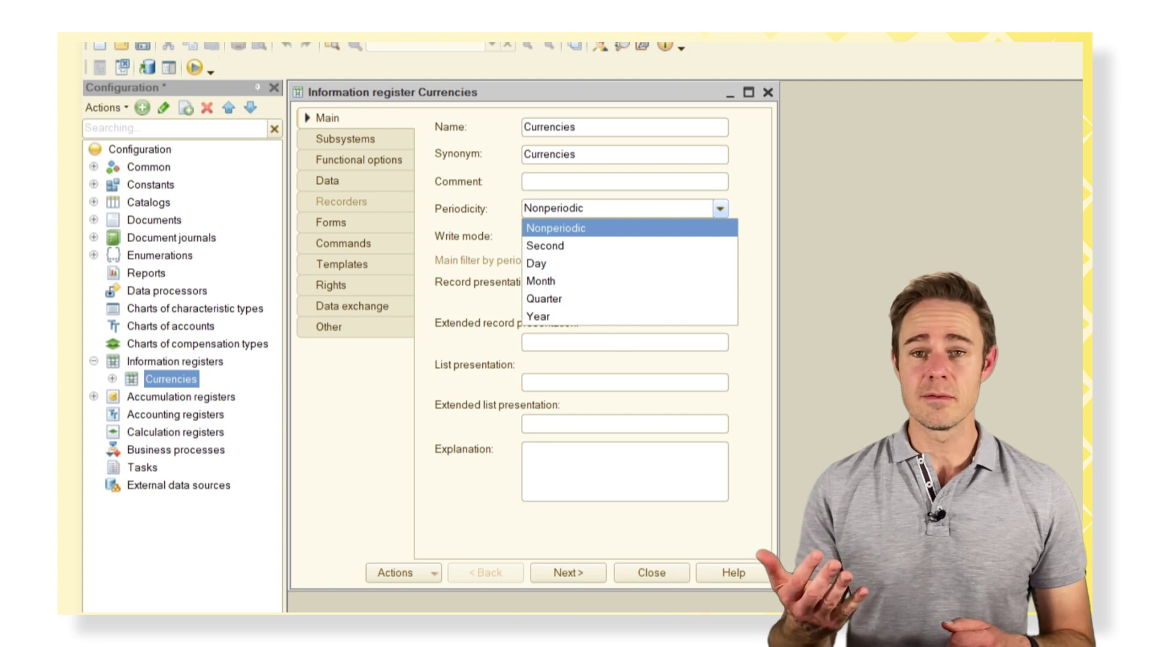
{"action": "key", "text": "Down"}
{"action": "key", "text": "Down"}
{"action": "key", "text": "Return"}
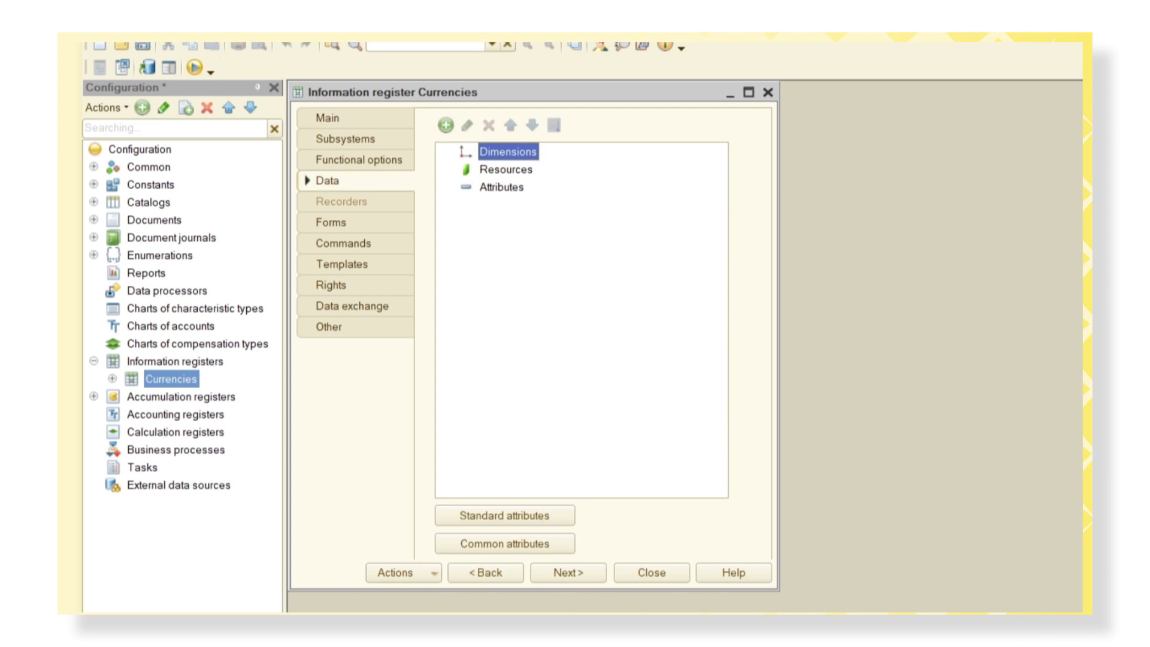
Add a dimension named Currency to the Currencies register.
{"action": "right_click", "coordinate": [519, 154]}
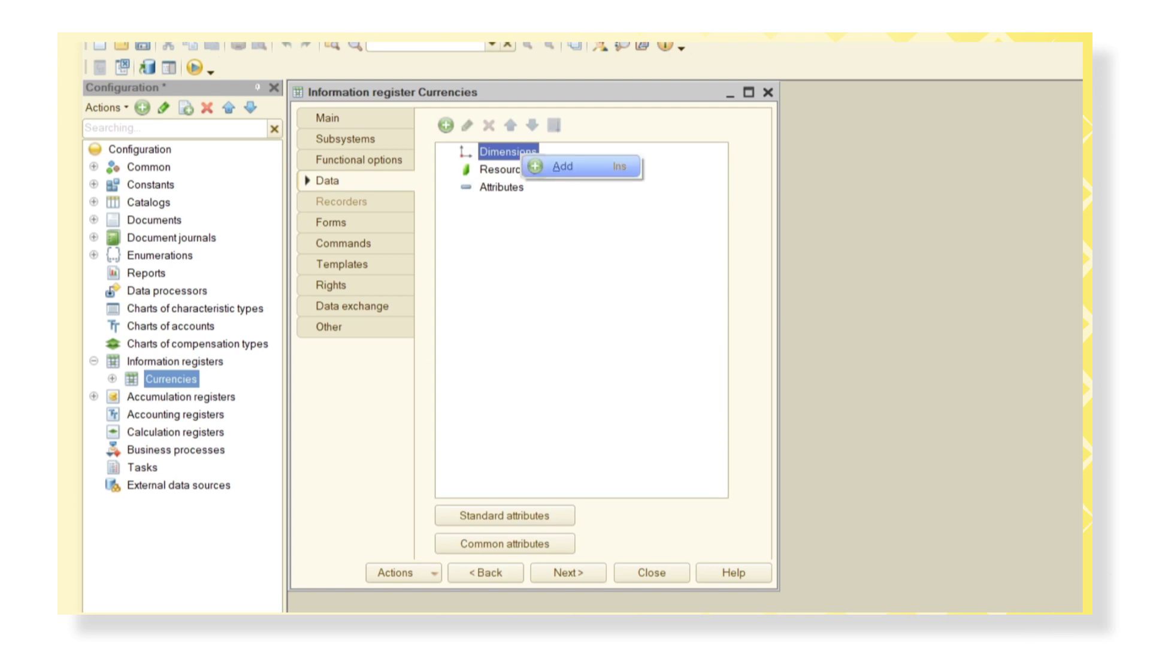
{"action": "left_click", "coordinate": [557, 168]}
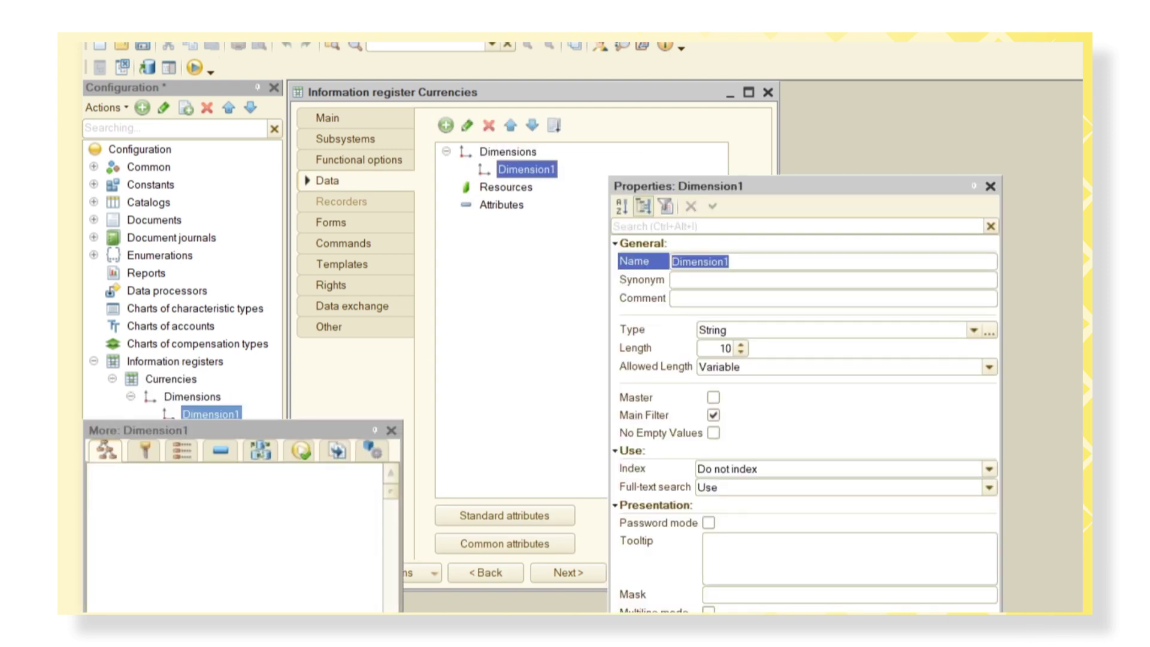
{"action": "type", "text": "Currency"}
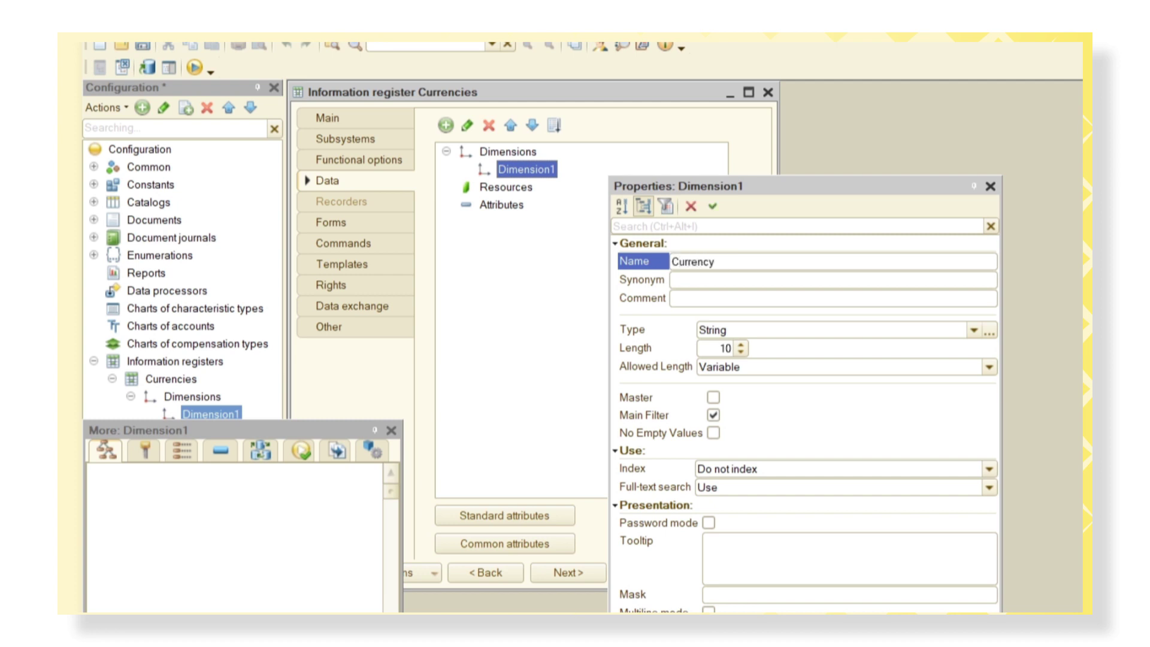
{"action": "key", "text": "Return"}
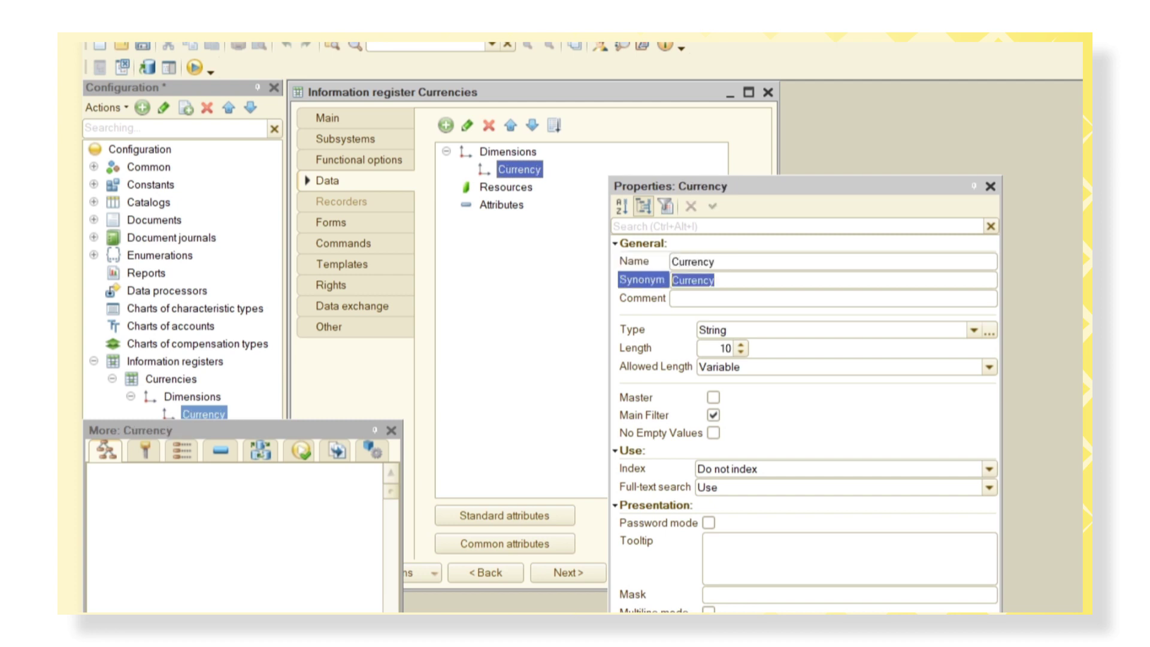
{"action": "left_click", "coordinate": [991, 185]}
{"action": "left_click", "coordinate": [391, 430]}
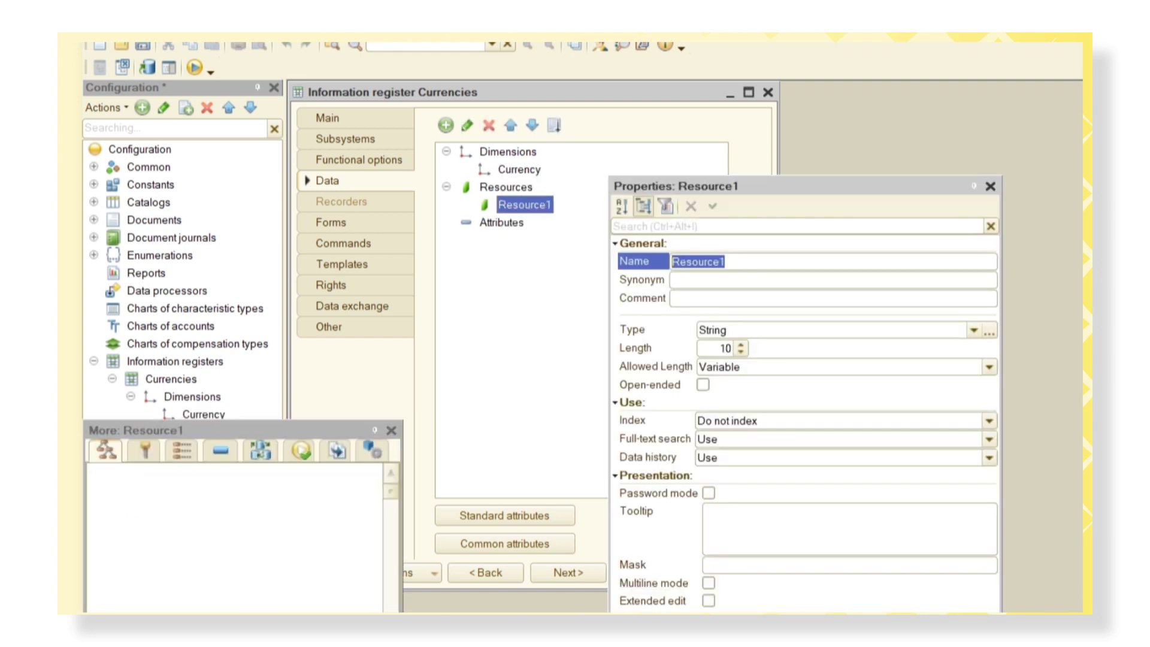
Add a RateToDollar resource of type Number with precision 2.
{"action": "type", "text": "RateToDollar"}
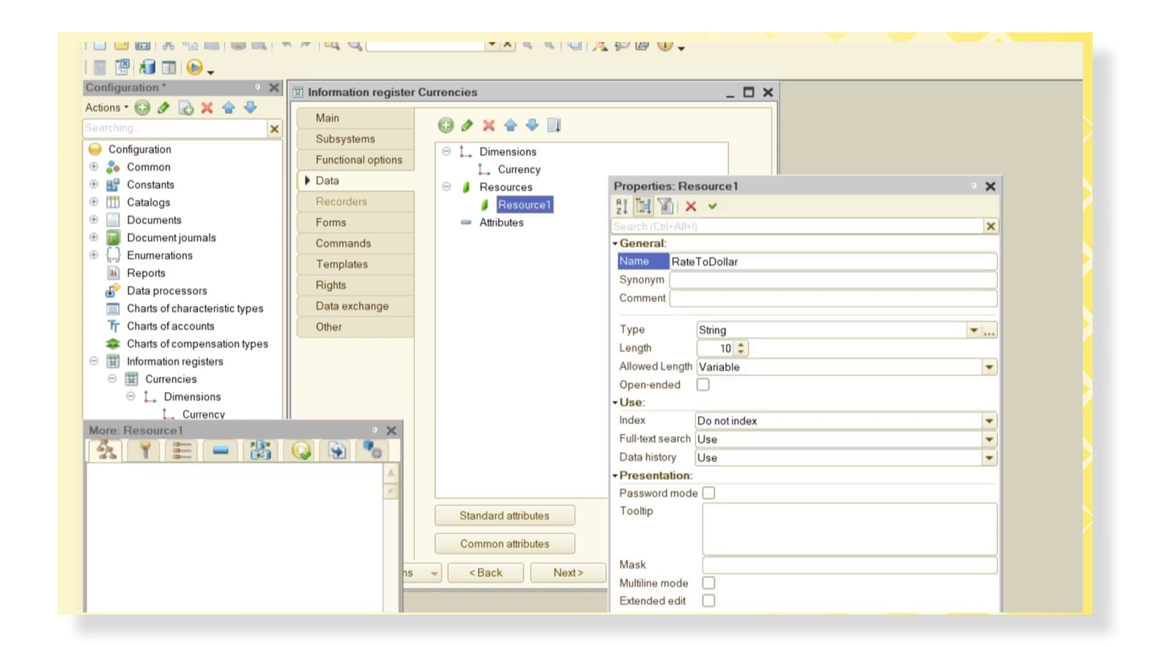
{"action": "key", "text": "Return"}
{"action": "left_click", "coordinate": [974, 330]}
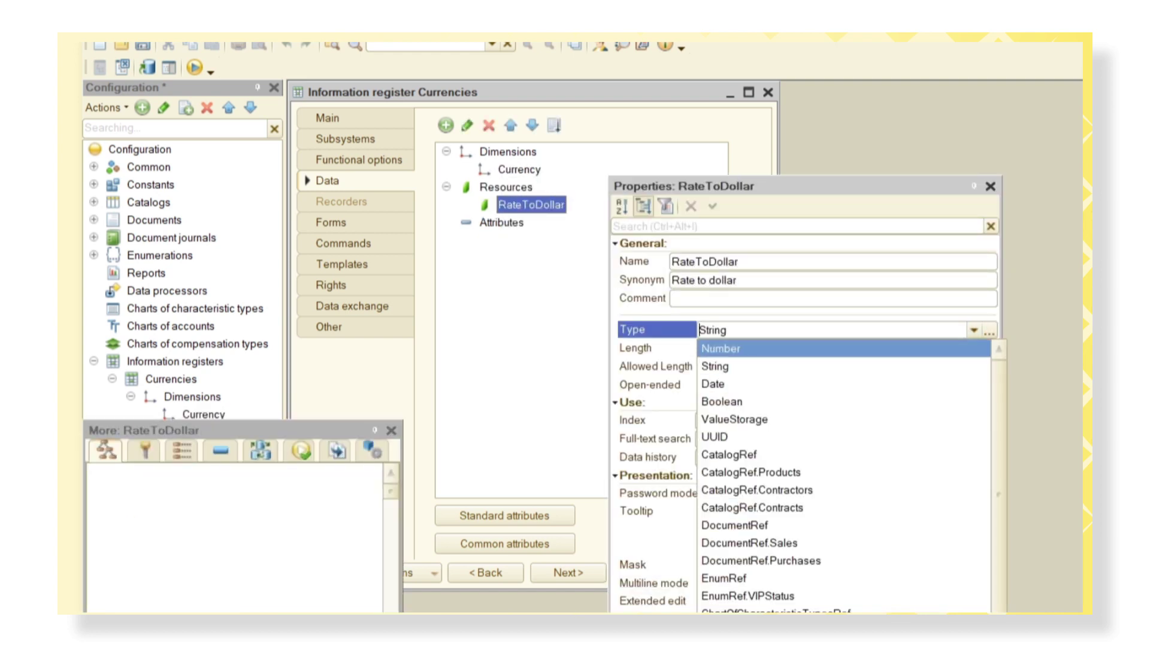
{"action": "left_click", "coordinate": [719, 350]}
{"action": "key", "text": "Tab"}
{"action": "key", "text": "Tab"}
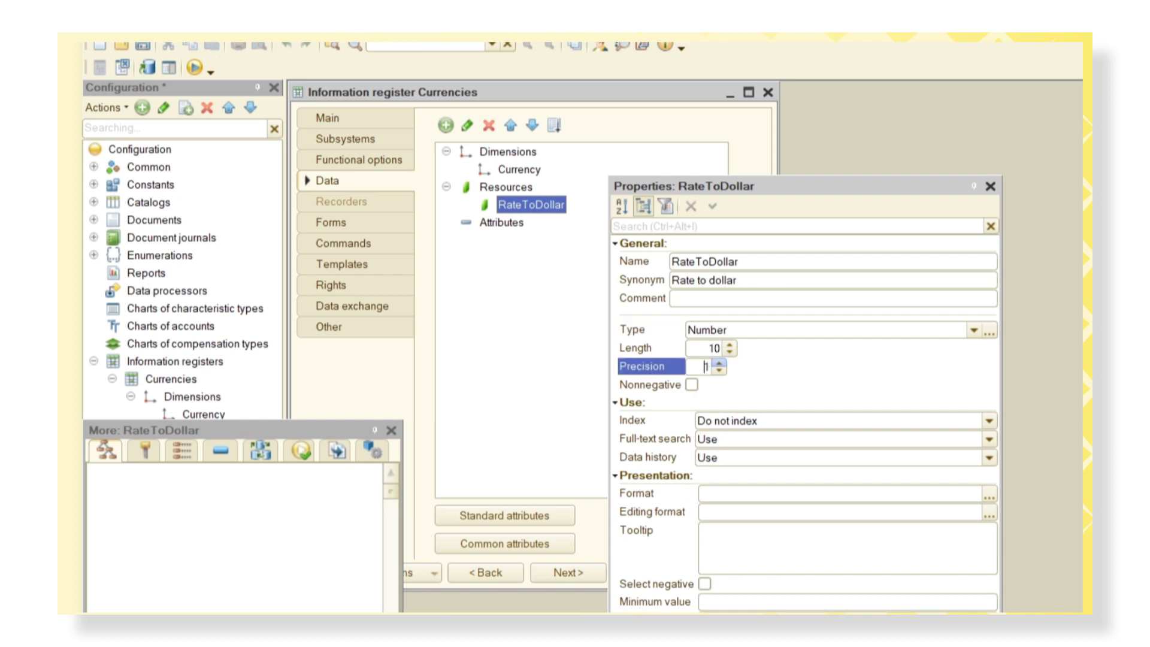
{"action": "type", "text": "2"}
{"action": "left_click", "coordinate": [990, 186]}
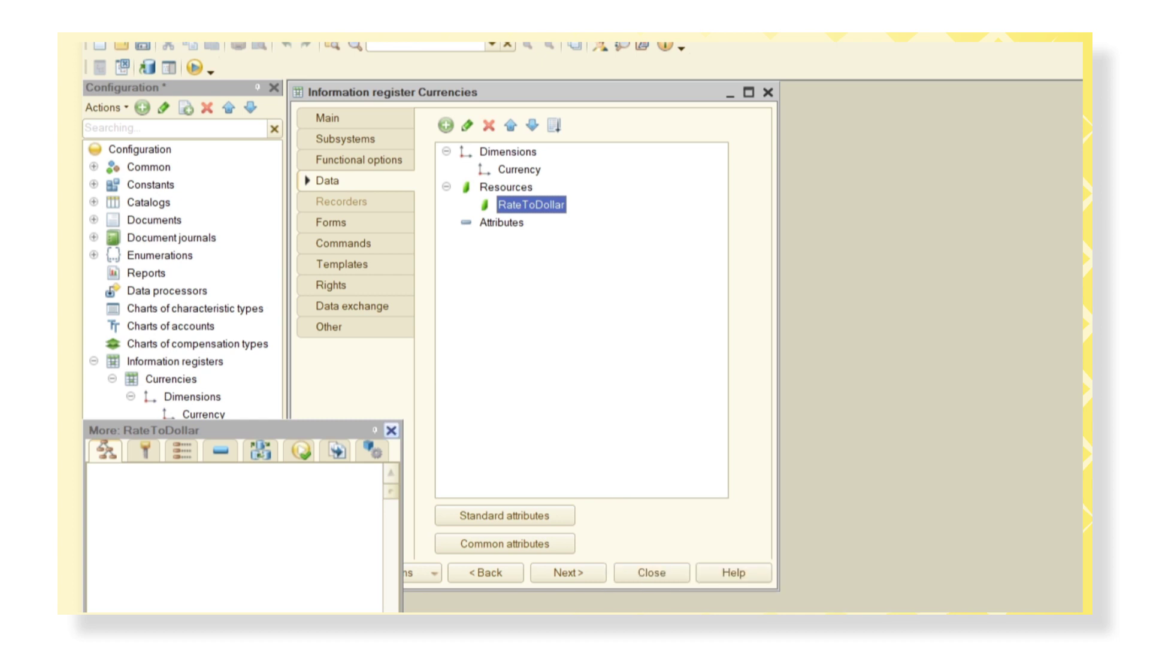
{"action": "left_click", "coordinate": [391, 431]}
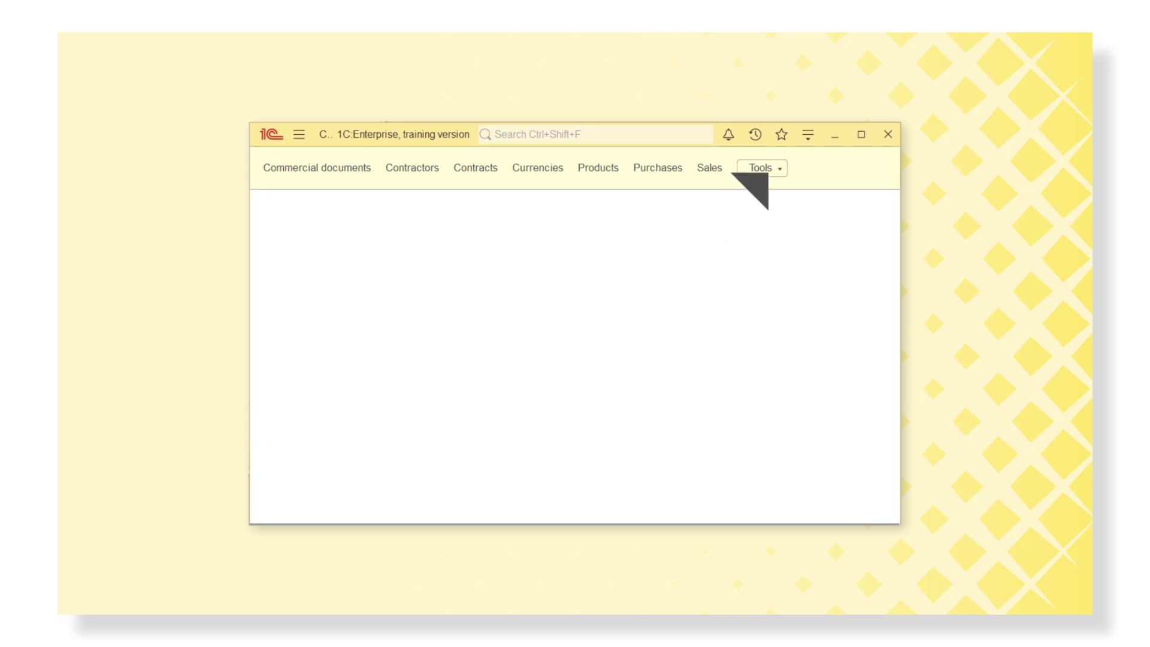
In user mode, save a Euro record with rate 0.91 dated 3/29/2021 in Currencies.
{"action": "left_click", "coordinate": [809, 134]}
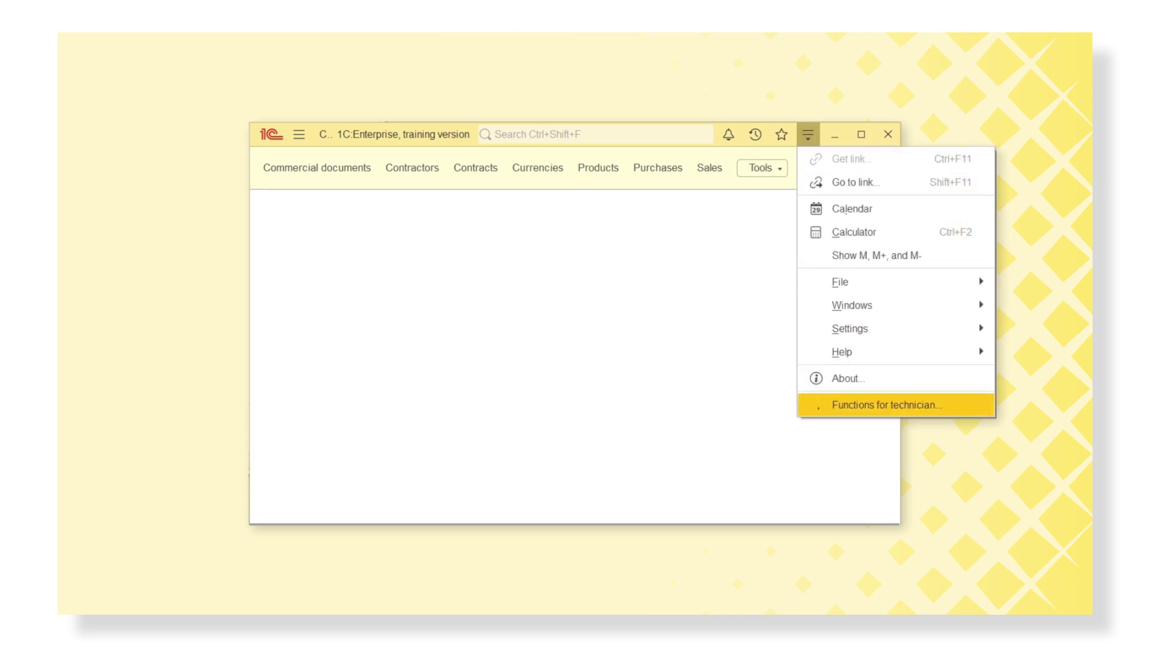
{"action": "left_click", "coordinate": [887, 405]}
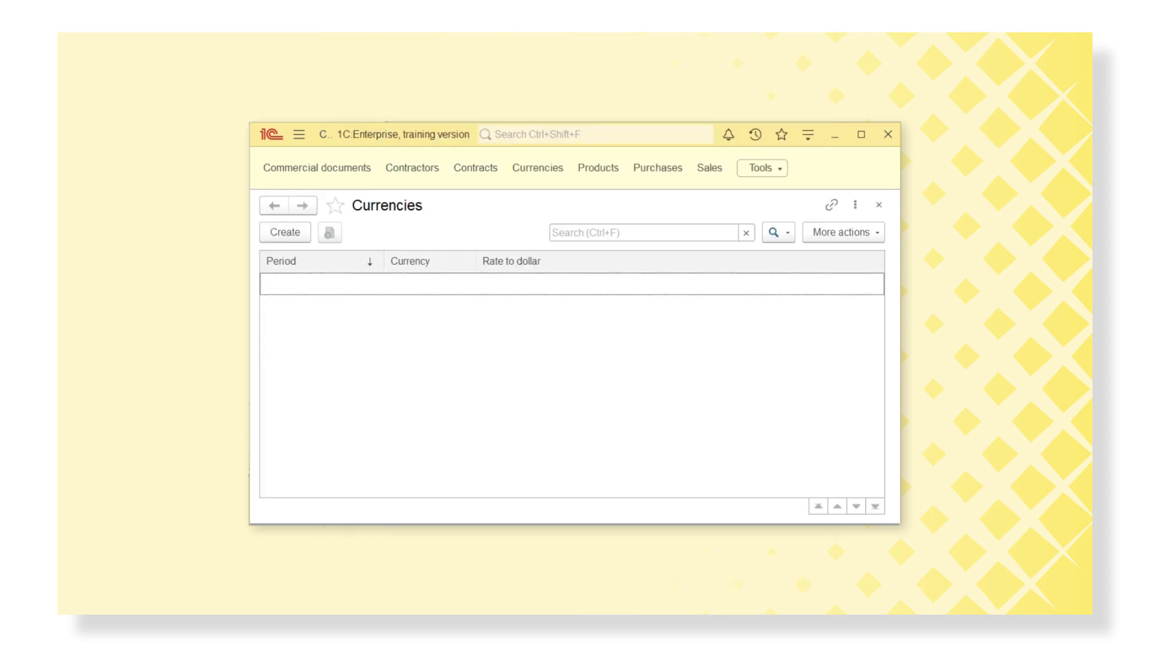
{"action": "type", "text": "Euro"}
{"action": "key", "text": "Tab"}
{"action": "type", "text": "0.91"}
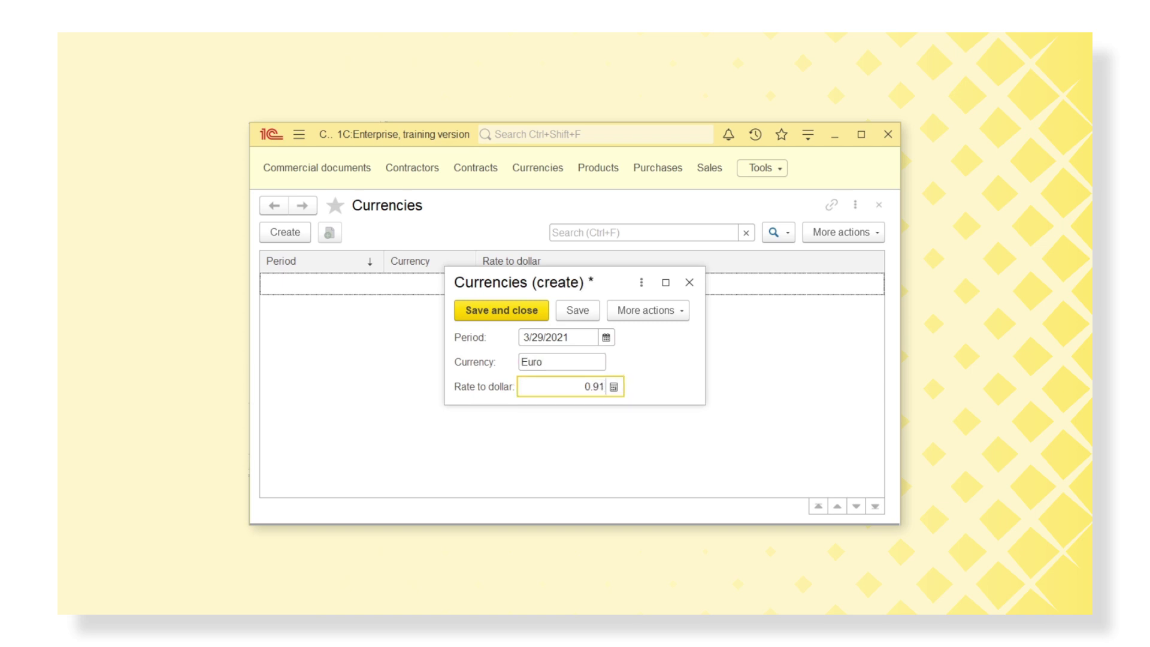
{"action": "key", "text": "ctrl+Return"}
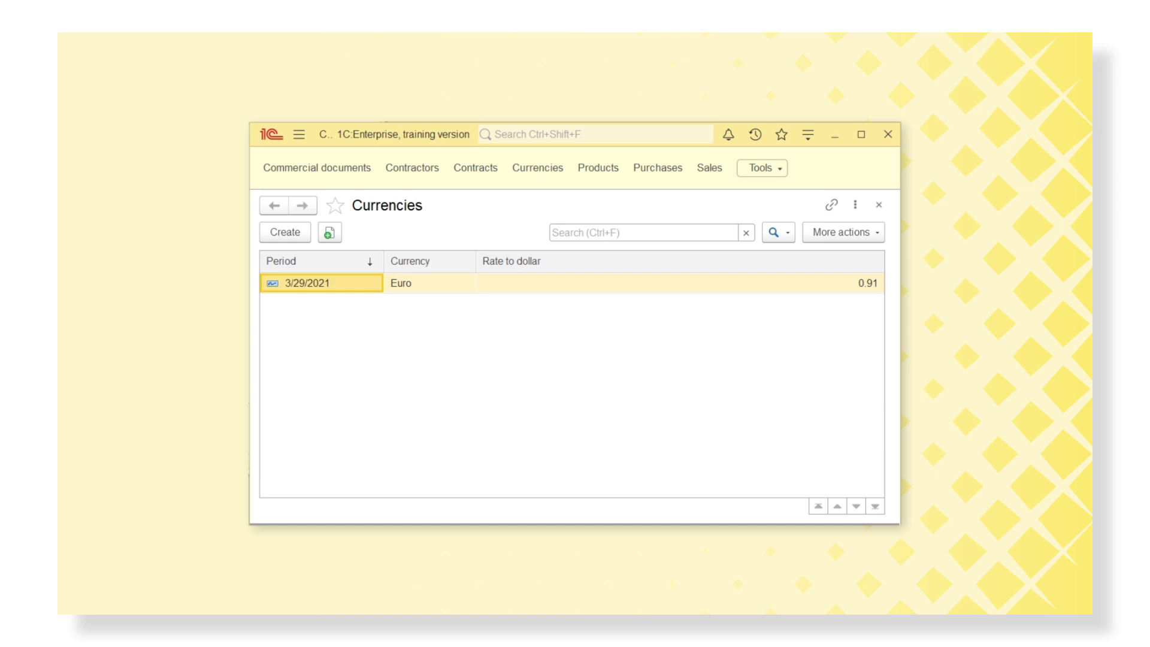
Create and save a Euro record dated March 28, 2021 with rate 0.92.
{"action": "left_click", "coordinate": [285, 231]}
{"action": "left_click", "coordinate": [607, 337]}
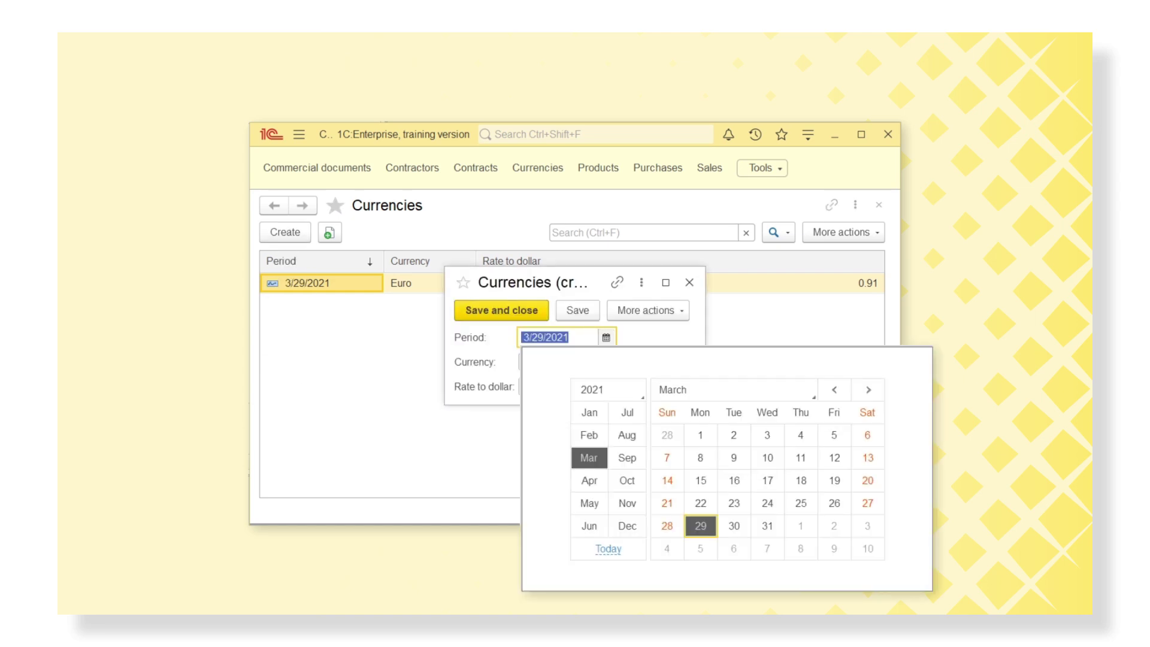
{"action": "left_click", "coordinate": [667, 526]}
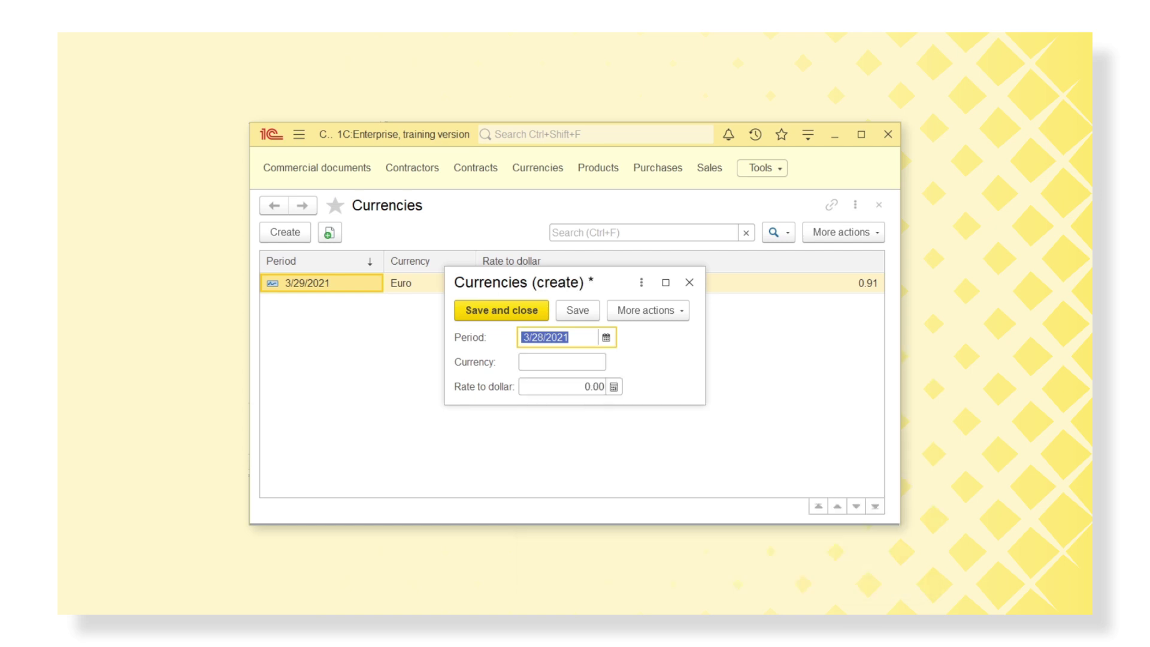
{"action": "key", "text": "Tab"}
{"action": "type", "text": "Euro"}
{"action": "key", "text": "Tab"}
{"action": "type", "text": "0.92"}
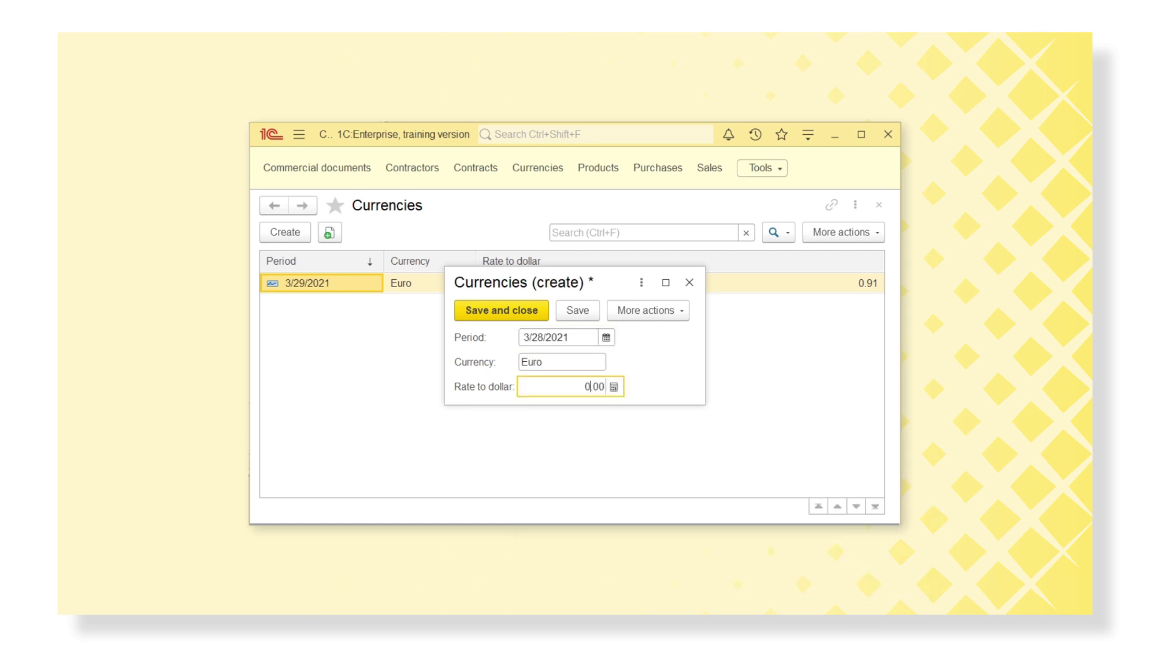
{"action": "key", "text": "ctrl+Return"}
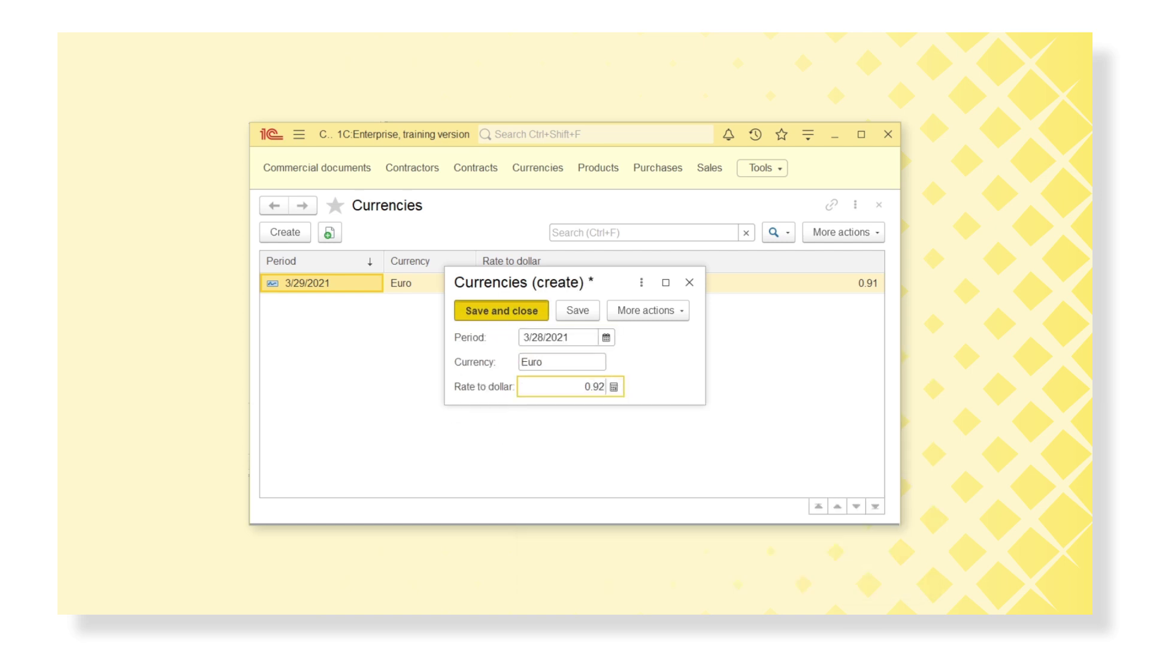